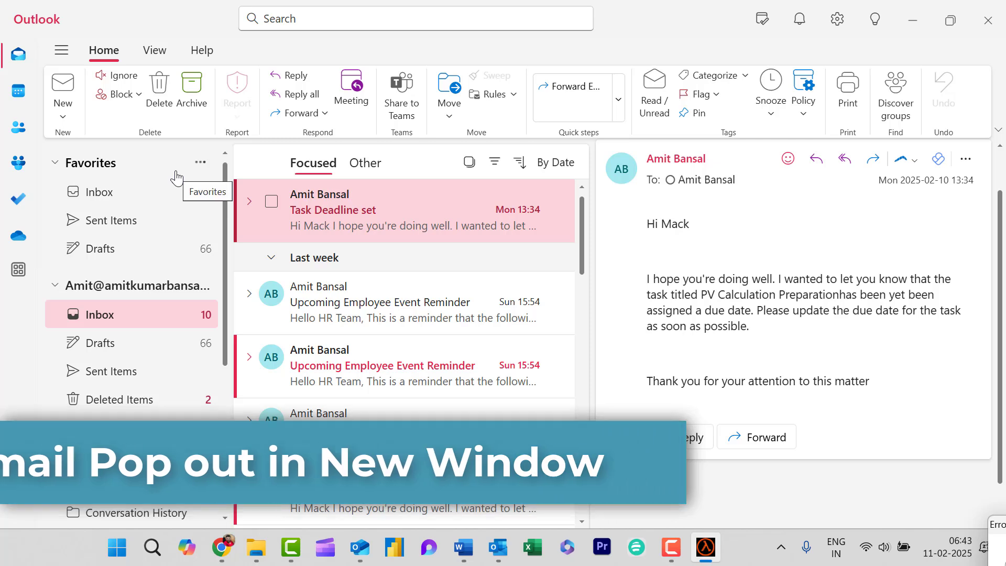
Start a blank new email draft from the Home ribbon.
{"action": "left_click", "coordinate": [63, 86]}
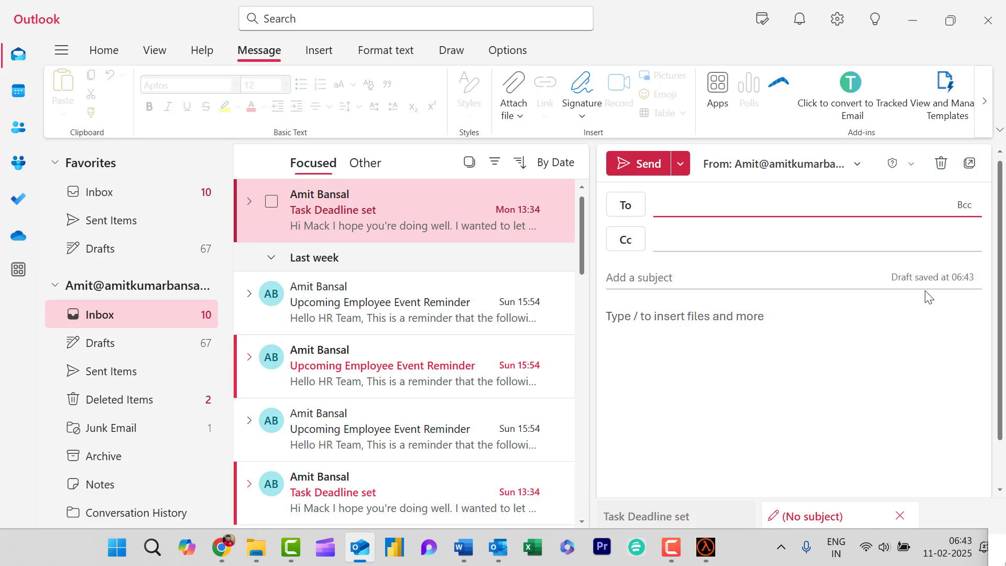
Pop the blank draft out into its own window and close it.
{"action": "left_click", "coordinate": [968, 162]}
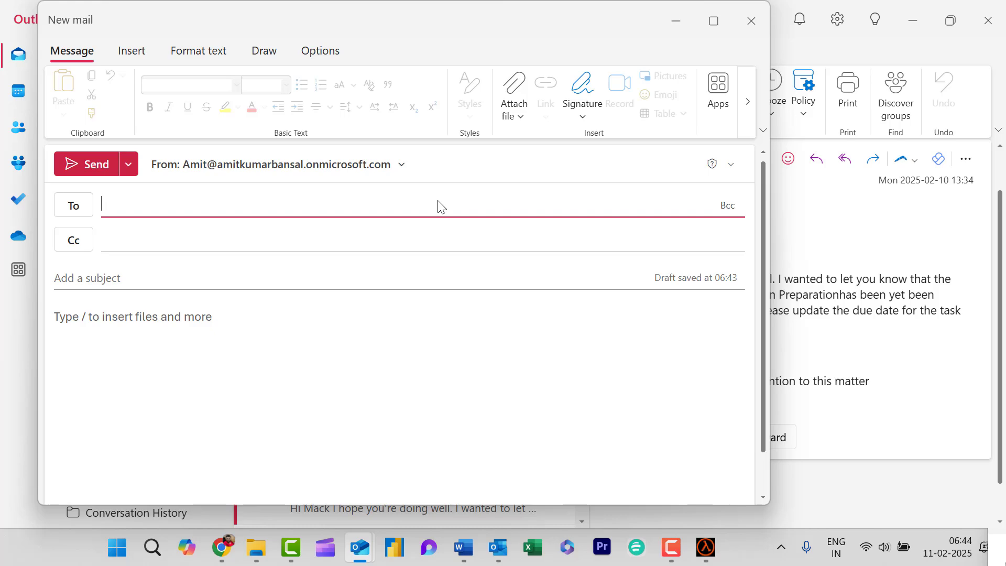
{"action": "left_click", "coordinate": [747, 21]}
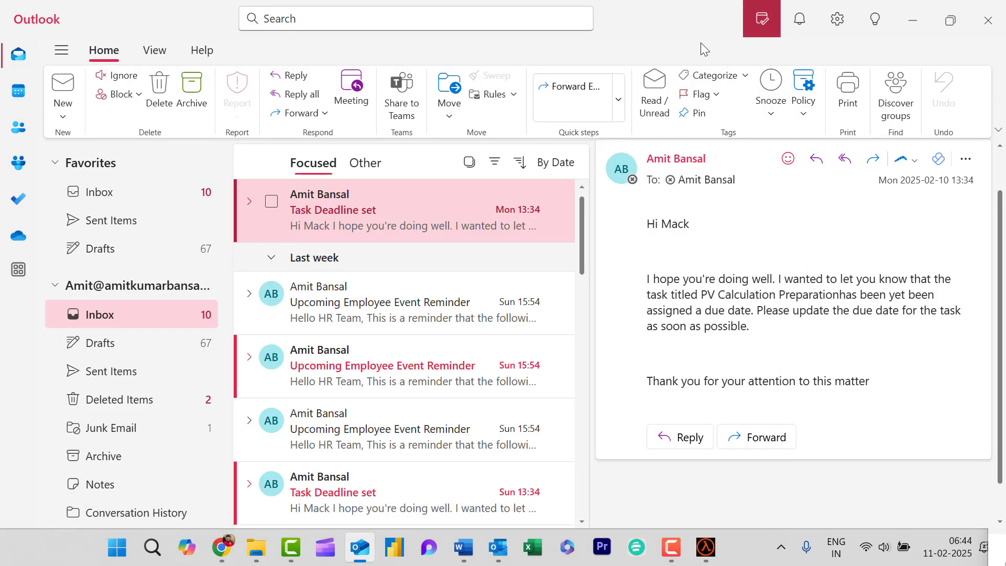
Bring up Outlook Settings and show the Mail category.
{"action": "left_click", "coordinate": [836, 19]}
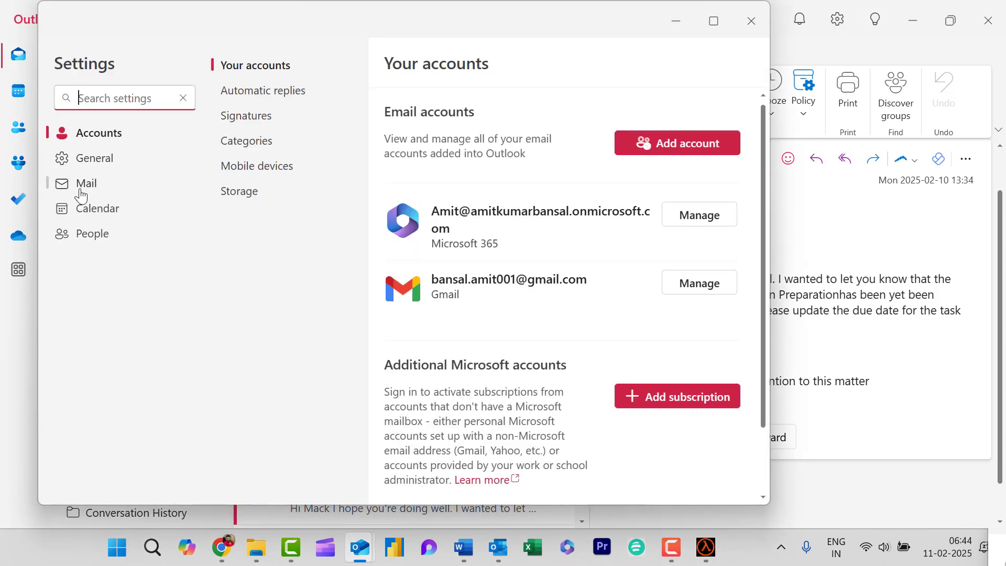
{"action": "left_click", "coordinate": [80, 189]}
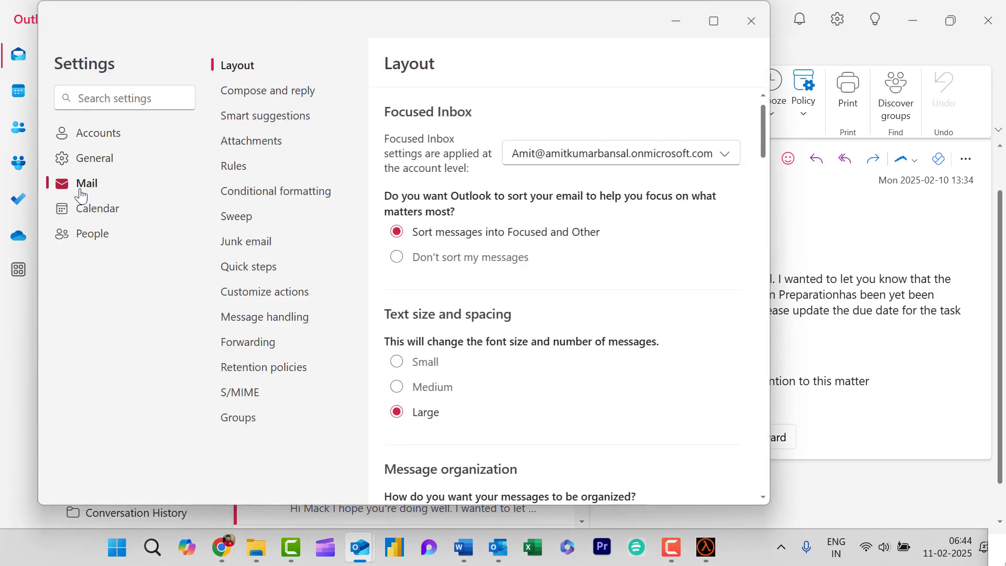
Set Compose and reply pop-out behaviour to 'Pop-out to a new window', save, and close Settings.
{"action": "left_click", "coordinate": [256, 95]}
{"action": "scroll", "coordinate": [605, 235], "scroll_direction": "down", "scroll_amount": 5}
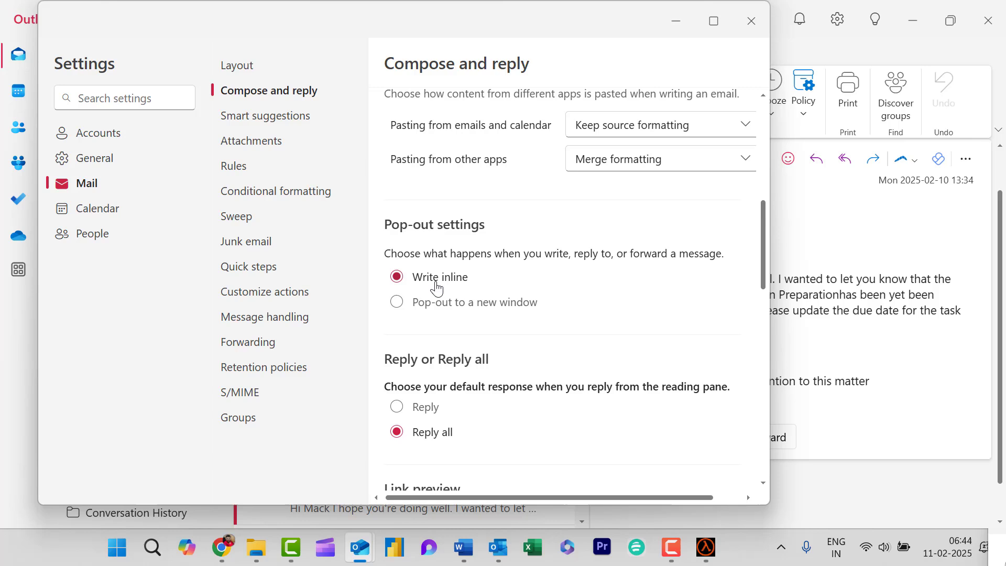
{"action": "left_click", "coordinate": [396, 302]}
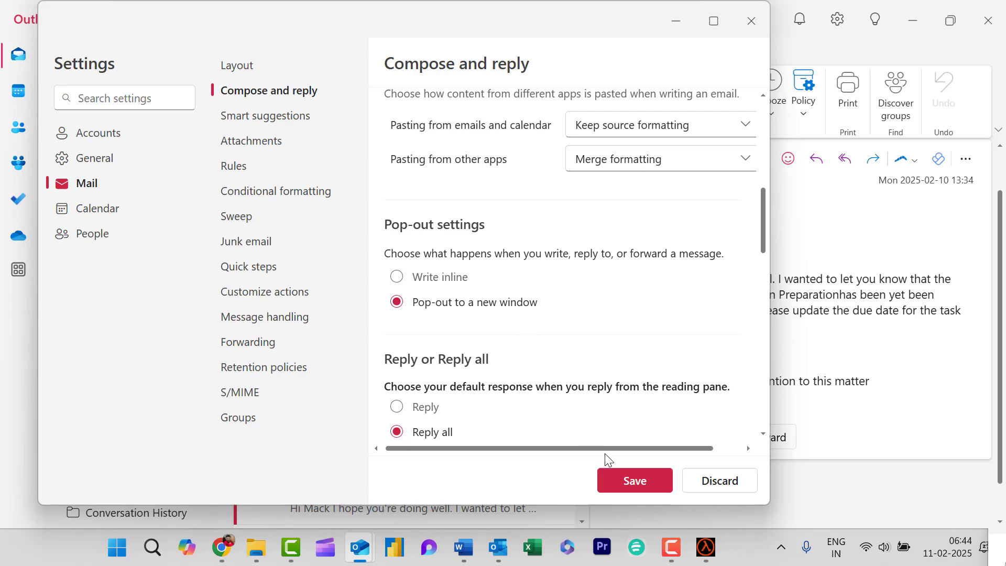
{"action": "left_click", "coordinate": [634, 480]}
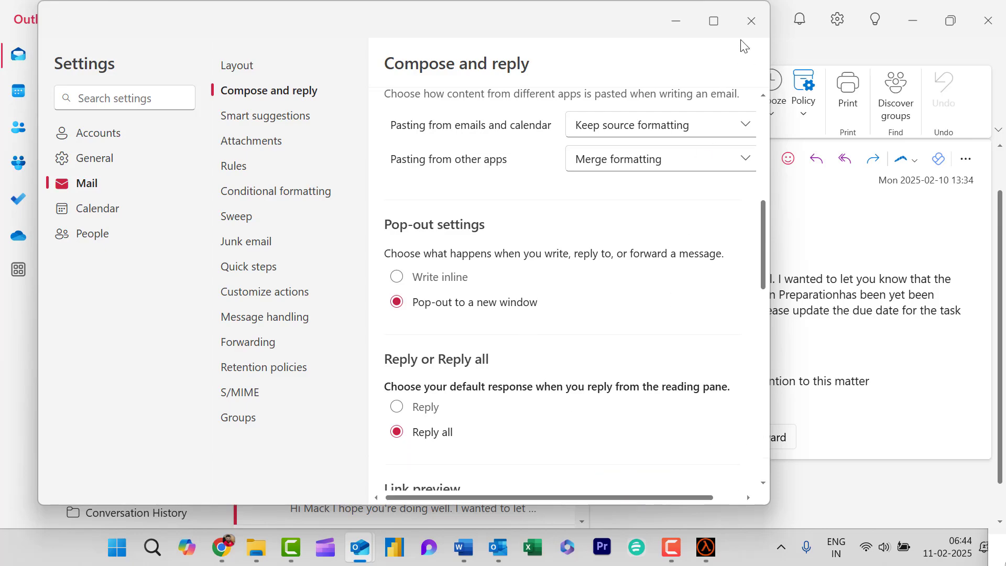
{"action": "left_click", "coordinate": [751, 20]}
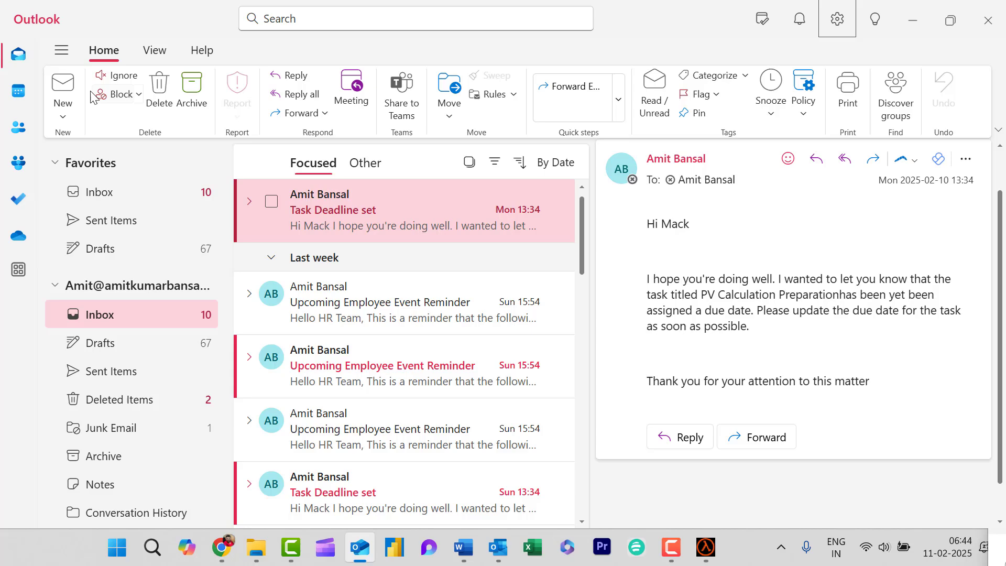
{"action": "left_click", "coordinate": [60, 86]}
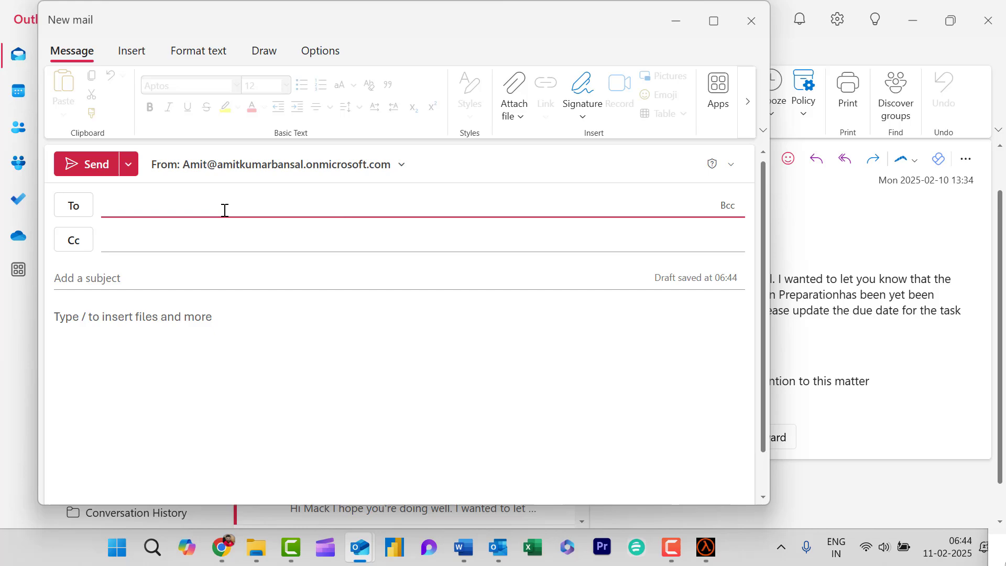
{"action": "left_click", "coordinate": [751, 20]}
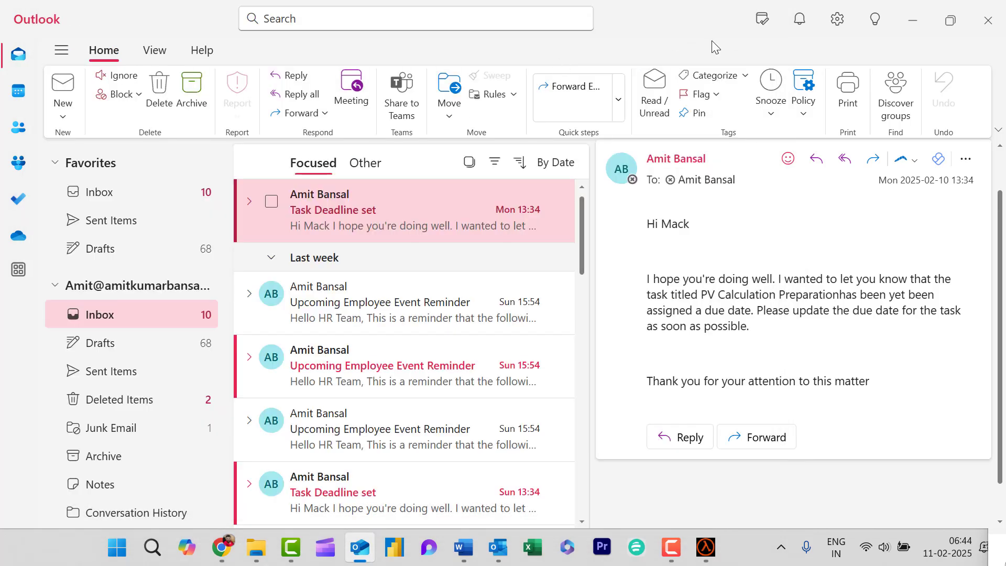
{"action": "left_click", "coordinate": [837, 19]}
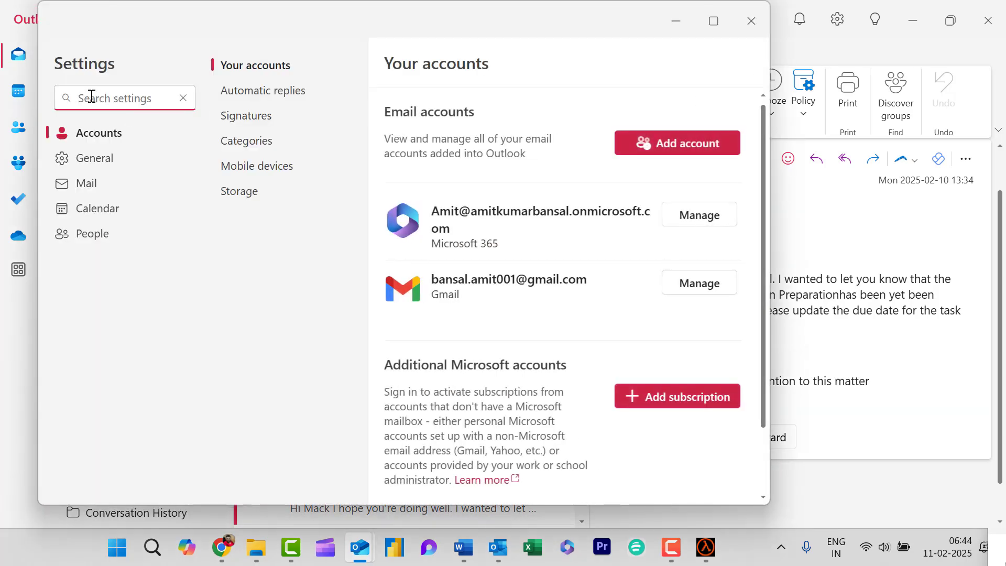
{"action": "type", "text": "pop"}
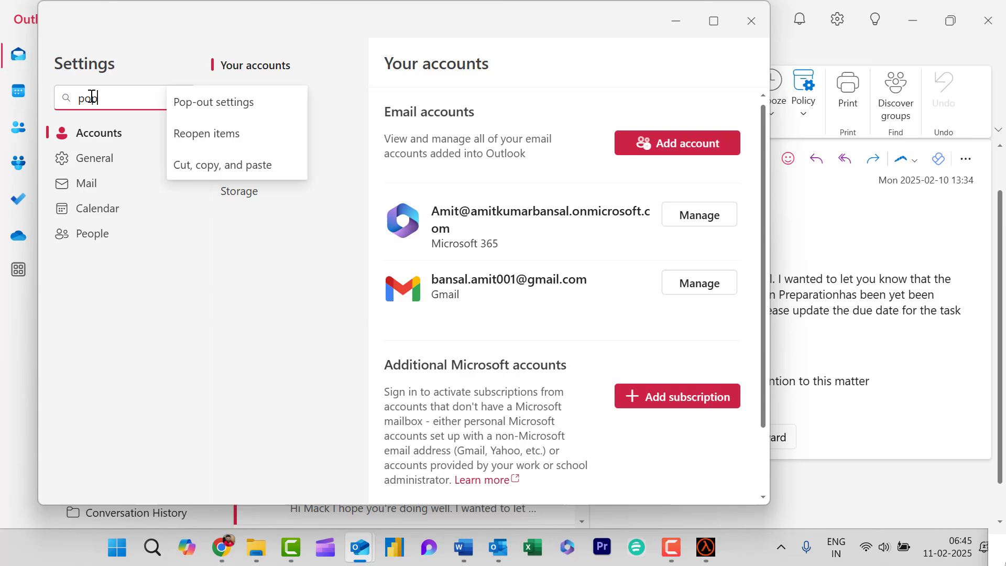
{"action": "left_click", "coordinate": [259, 107]}
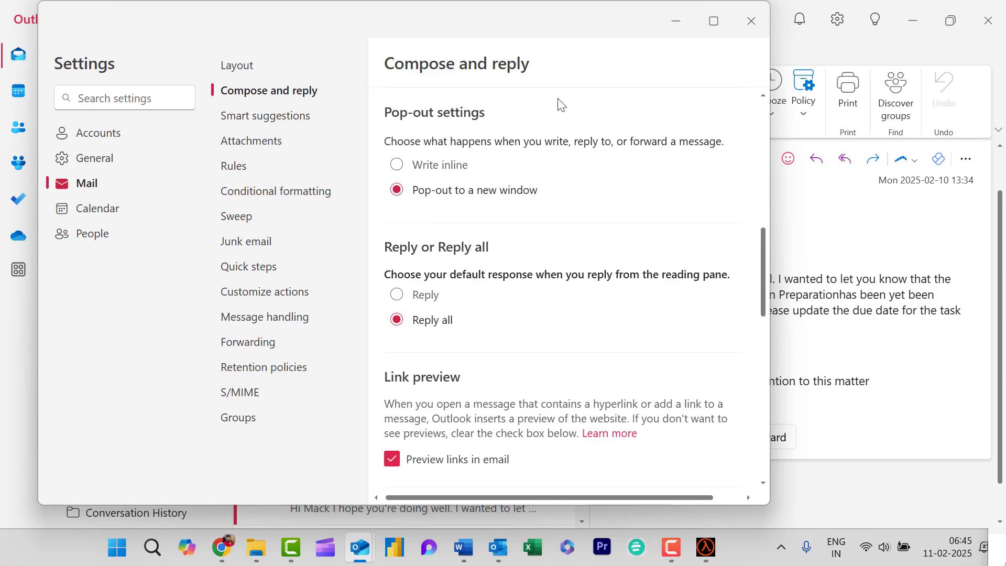
{"action": "left_click", "coordinate": [751, 21]}
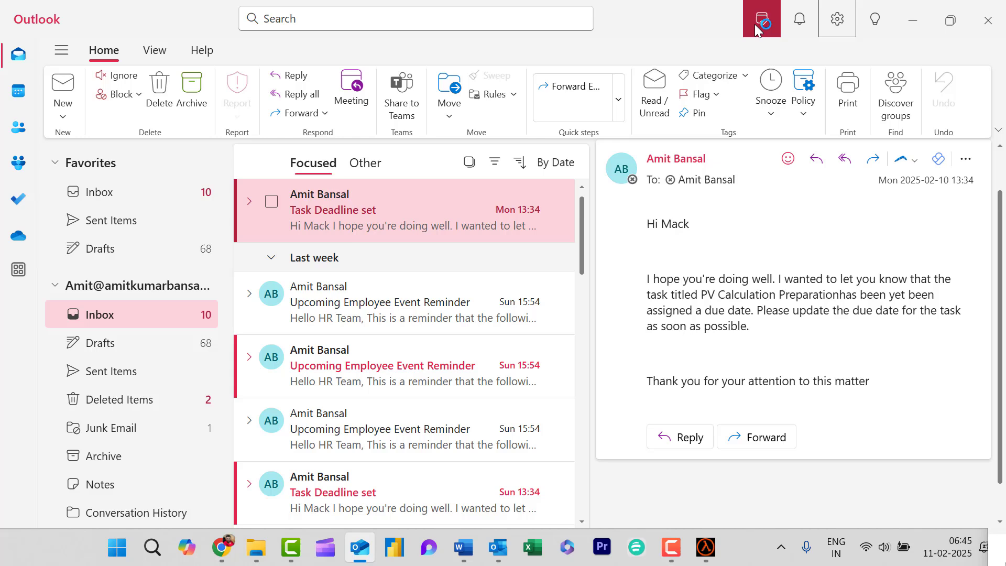